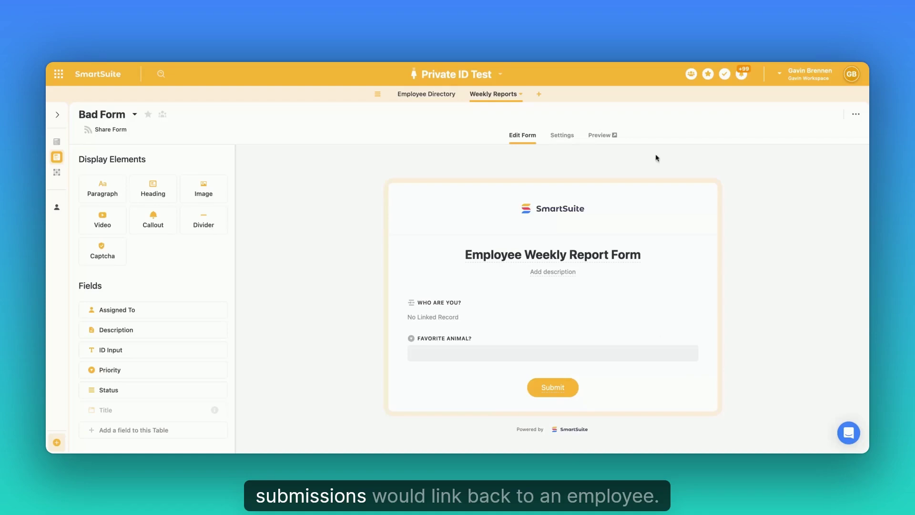
# Leave the Employee Directory and return to the Weekly Reports Bad Form editor
pyautogui.click(425, 94)
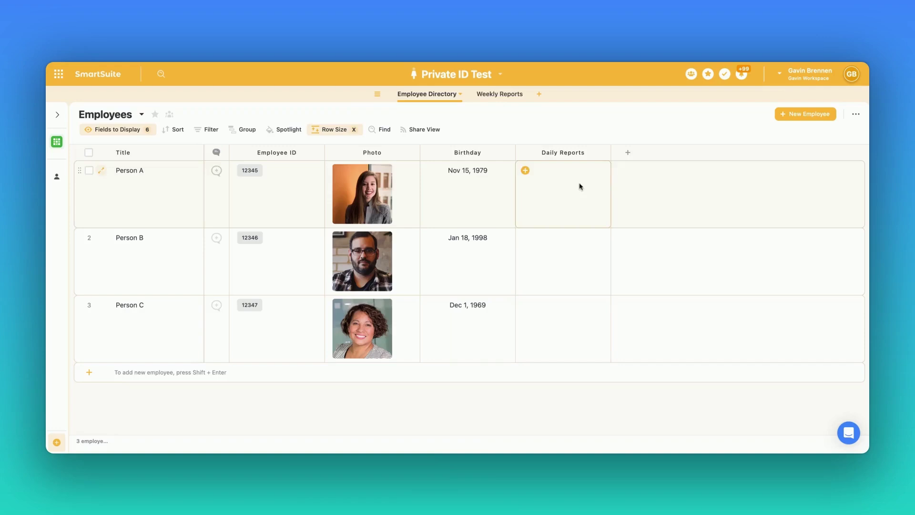
pyautogui.click(500, 97)
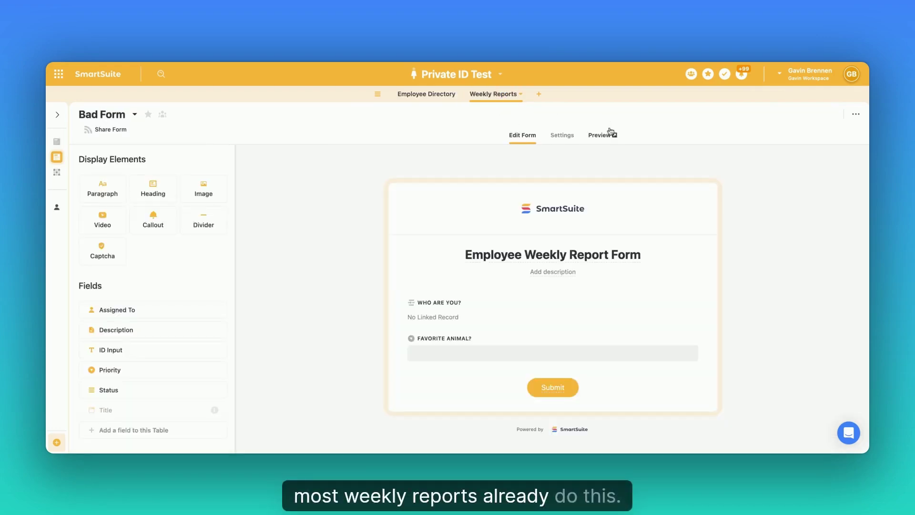
# Preview the Employee Weekly Report Form with Person B as submitter and Dogs as favourite animal
pyautogui.click(601, 136)
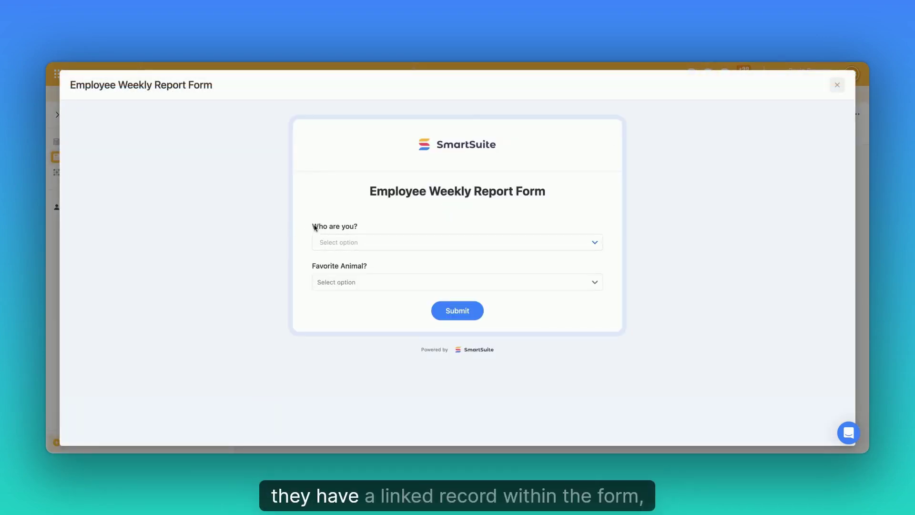
pyautogui.click(370, 248)
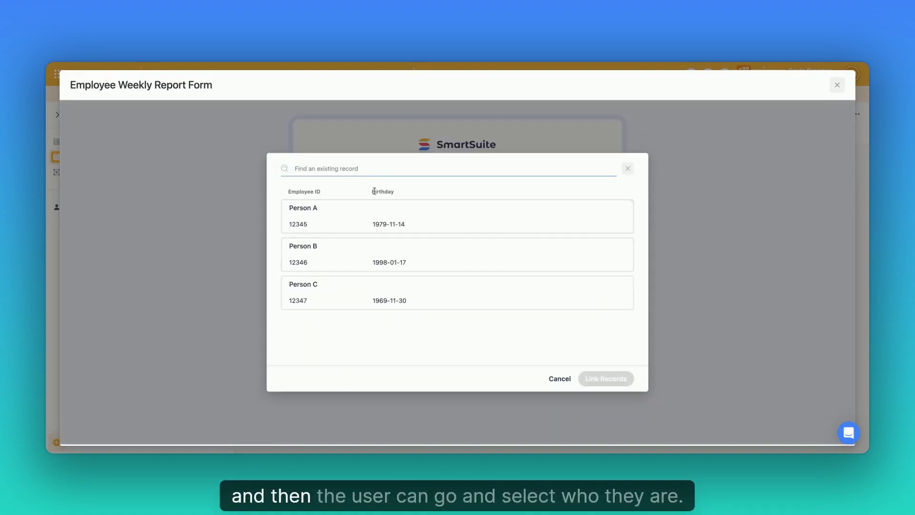
pyautogui.click(378, 257)
pyautogui.click(394, 283)
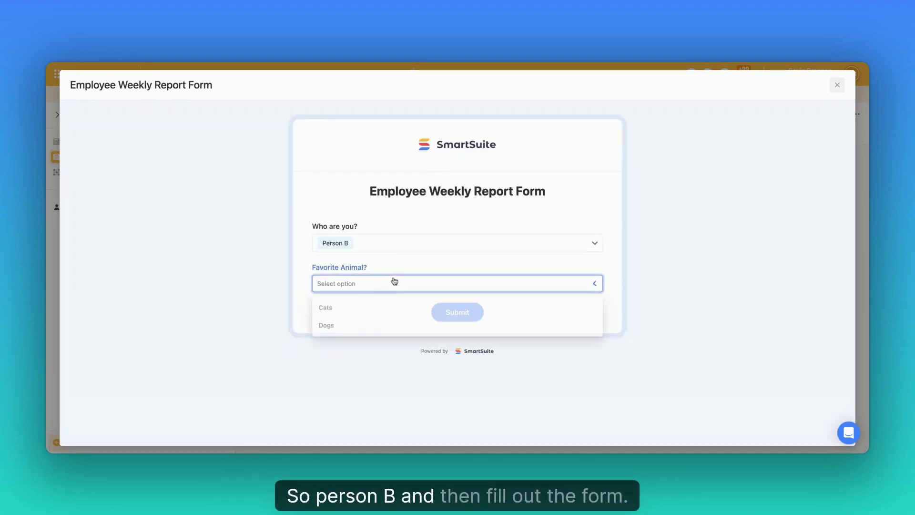
pyautogui.click(378, 322)
pyautogui.click(419, 246)
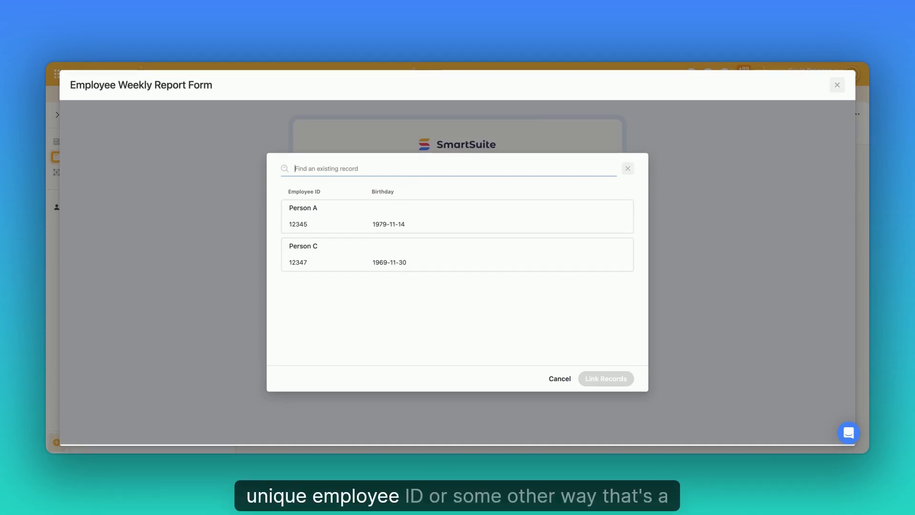
pyautogui.click(627, 170)
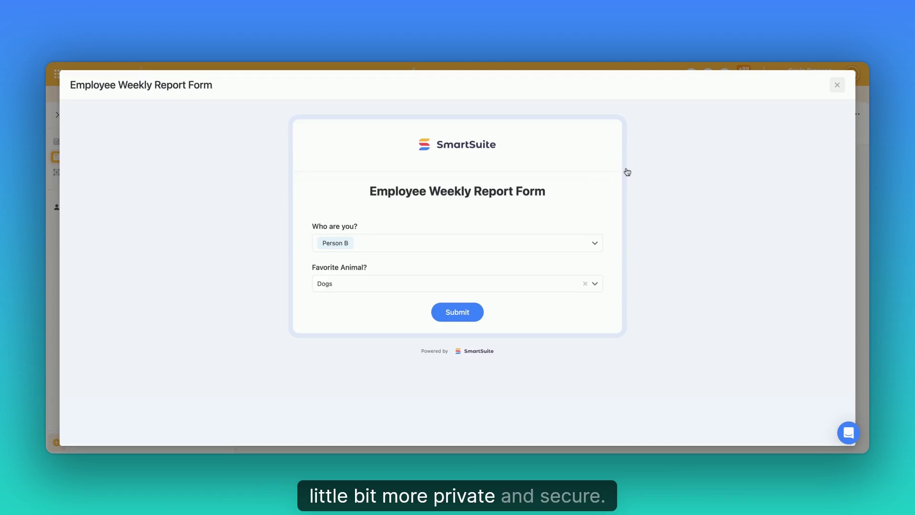
# Submit a Good Form preview entry with employee ID 12345 and Dogs, then close the preview
pyautogui.click(838, 86)
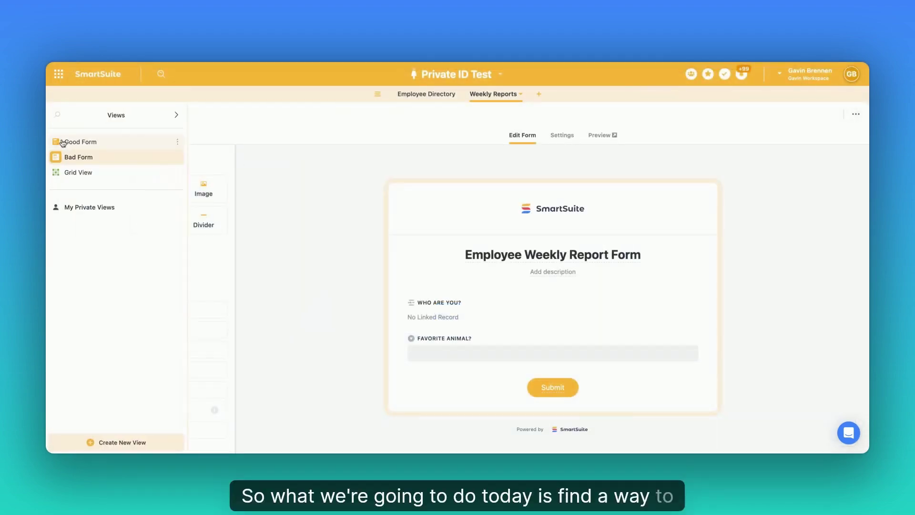
pyautogui.click(71, 142)
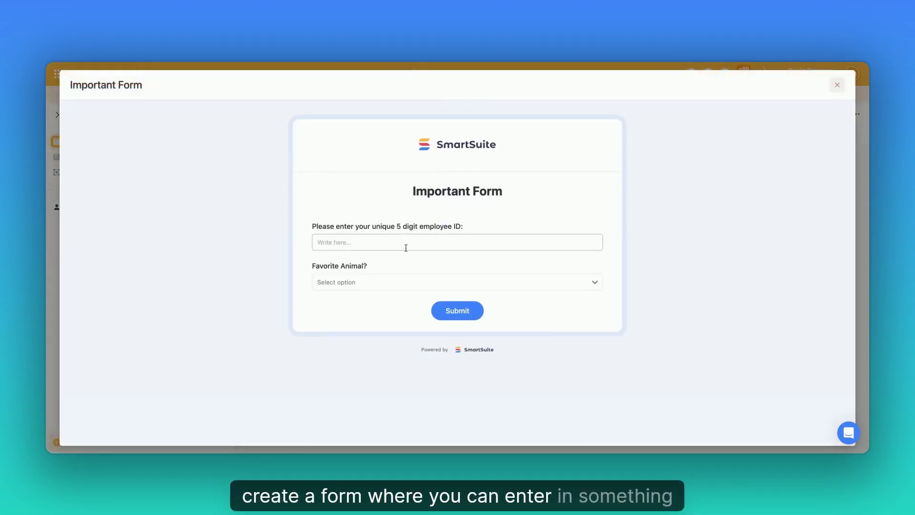
pyautogui.click(405, 246)
pyautogui.write('1')
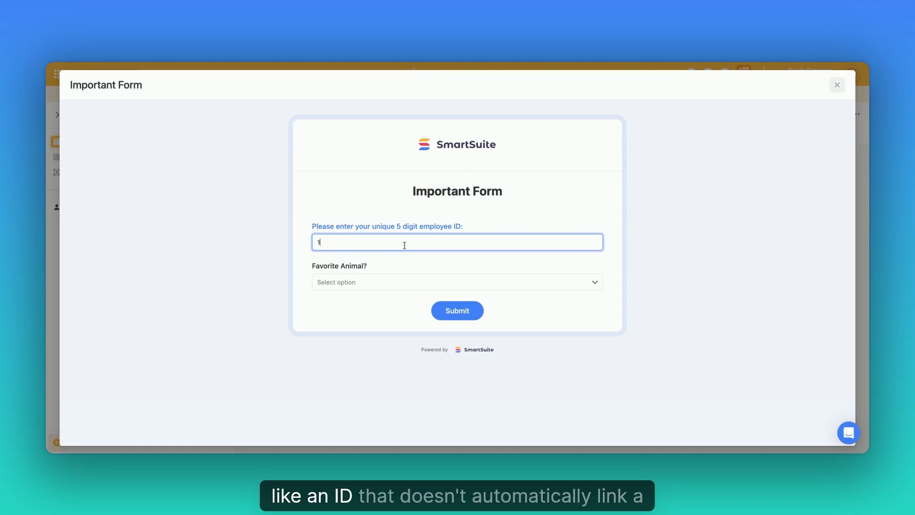
pyautogui.write('2345')
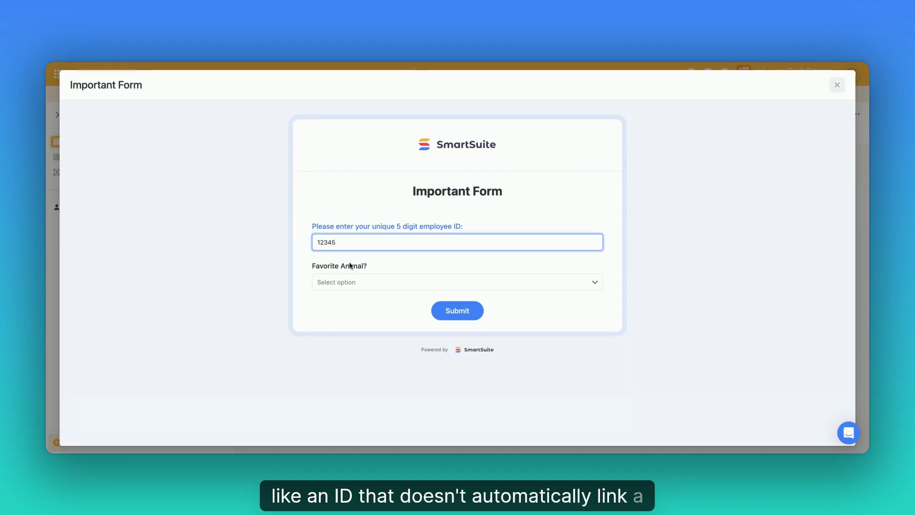
pyautogui.click(348, 282)
pyautogui.click(326, 322)
pyautogui.click(458, 310)
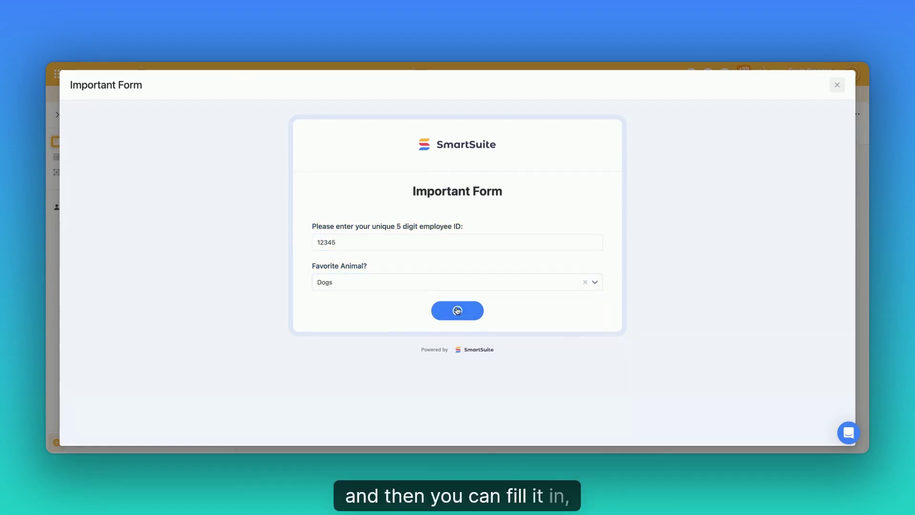
pyautogui.click(839, 86)
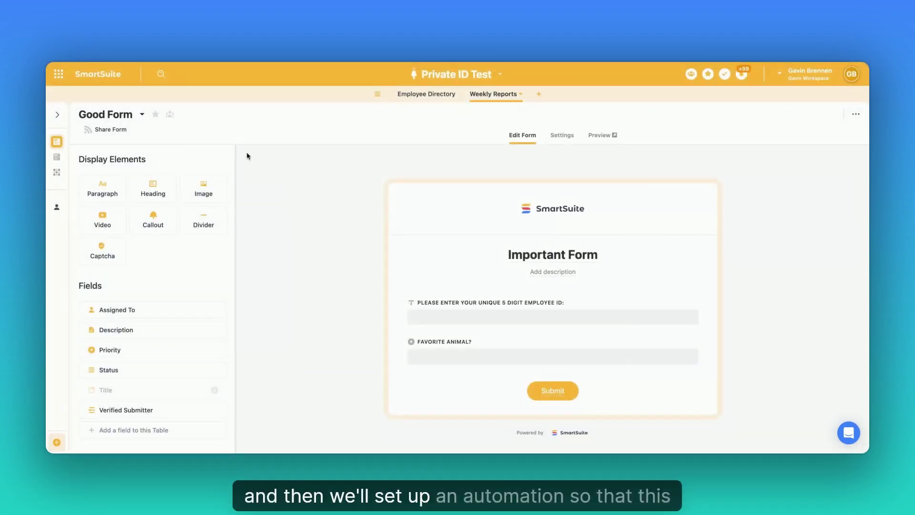
# In the Weekly Reports grid, confirm the ID 12345 record is linked in the Employee Directory
pyautogui.click(56, 172)
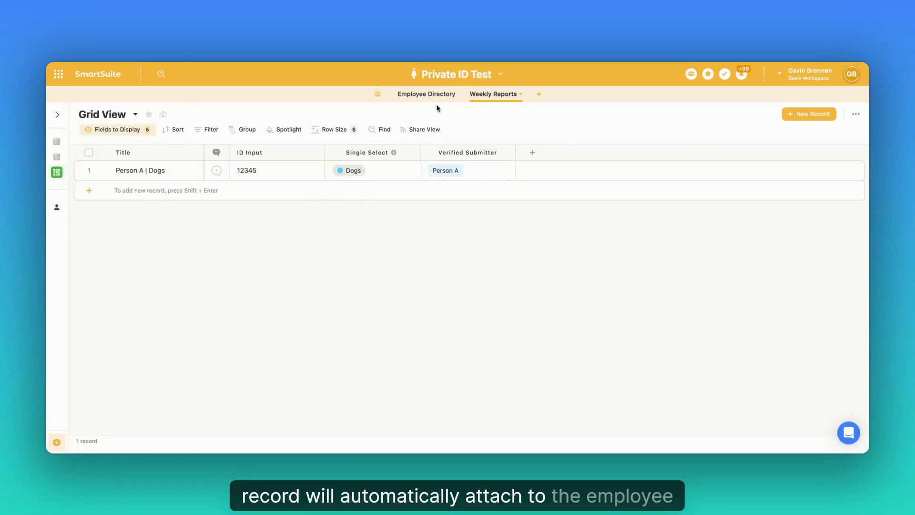
pyautogui.click(242, 176)
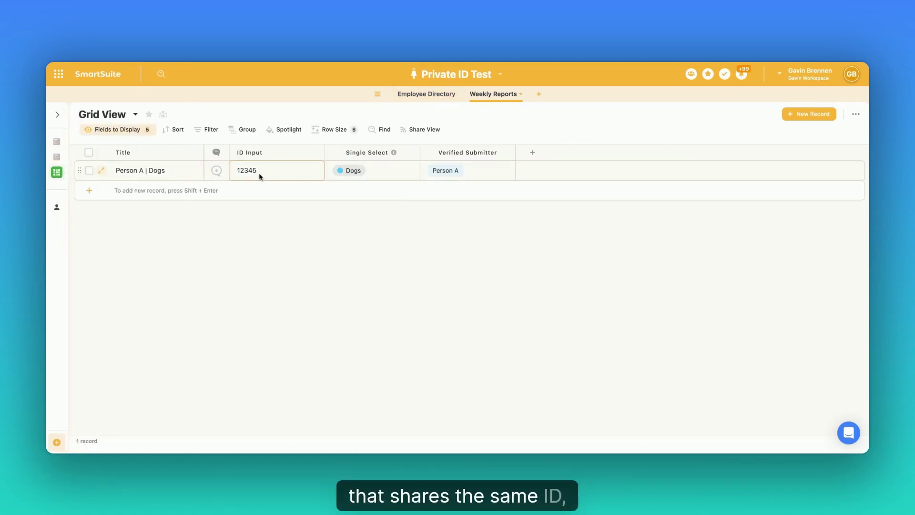
pyautogui.click(410, 95)
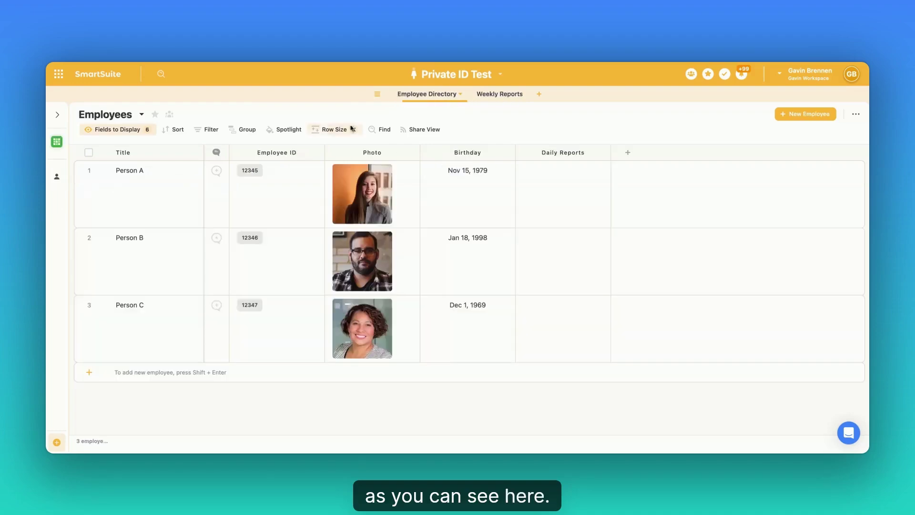
pyautogui.click(500, 94)
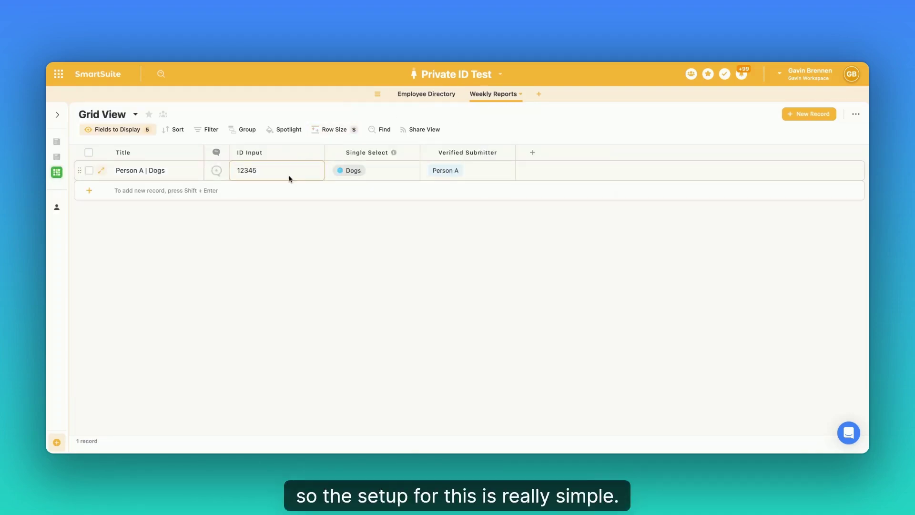
# Recheck the Weekly Reports ID Input value 12345, then open the Private ID Test solution menu
pyautogui.click(415, 93)
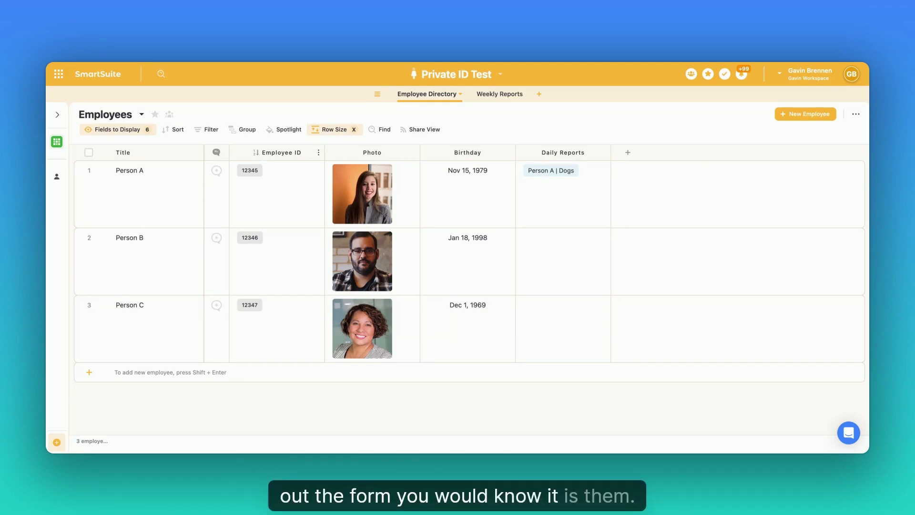
pyautogui.click(498, 94)
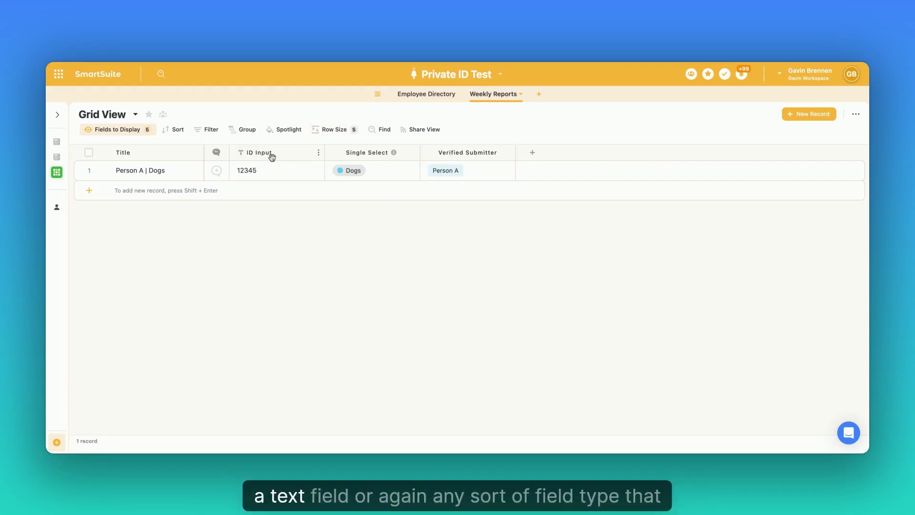
pyautogui.click(286, 176)
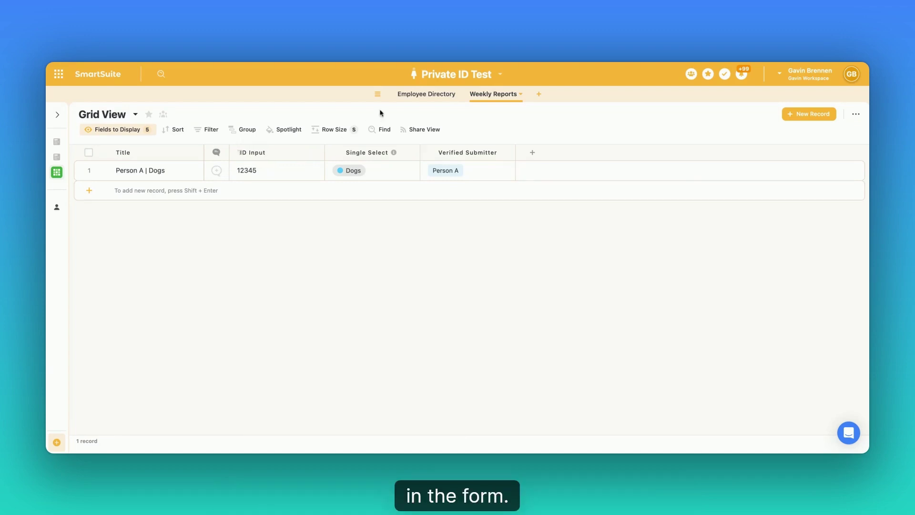
pyautogui.click(454, 78)
# Open the Find ID | Verify User automation, keep its record-created trigger, and inspect Find one Record
pyautogui.click(454, 207)
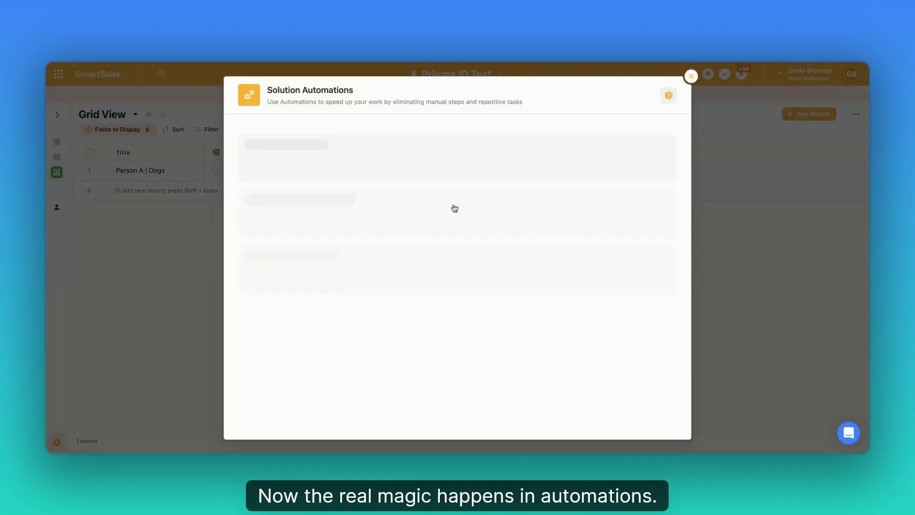
pyautogui.click(436, 174)
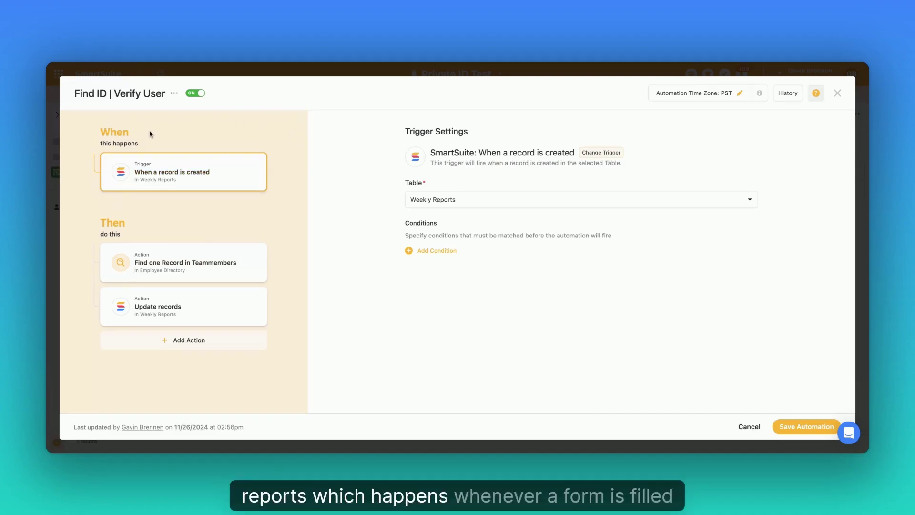
pyautogui.click(214, 174)
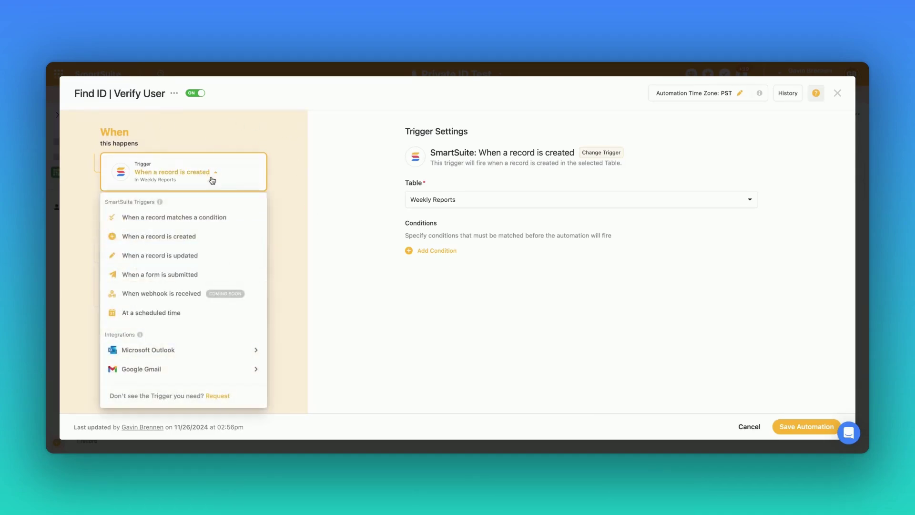
pyautogui.click(163, 275)
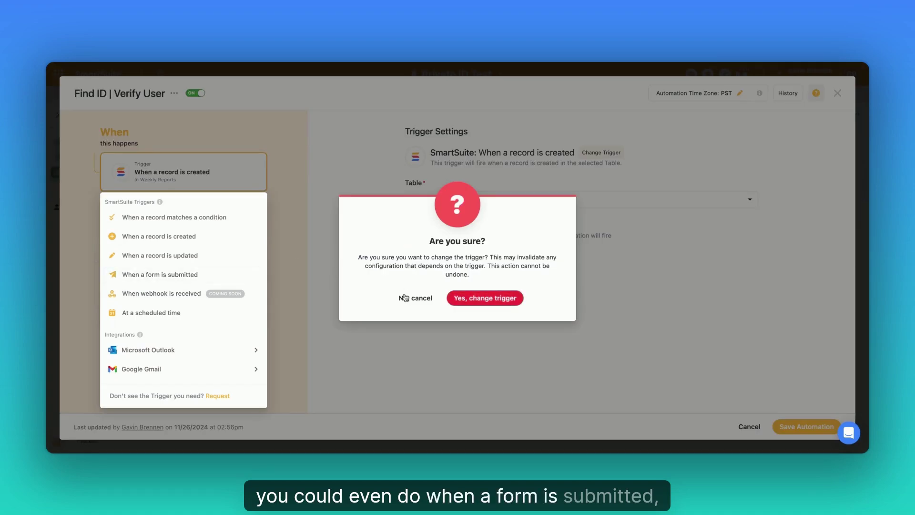
pyautogui.click(406, 297)
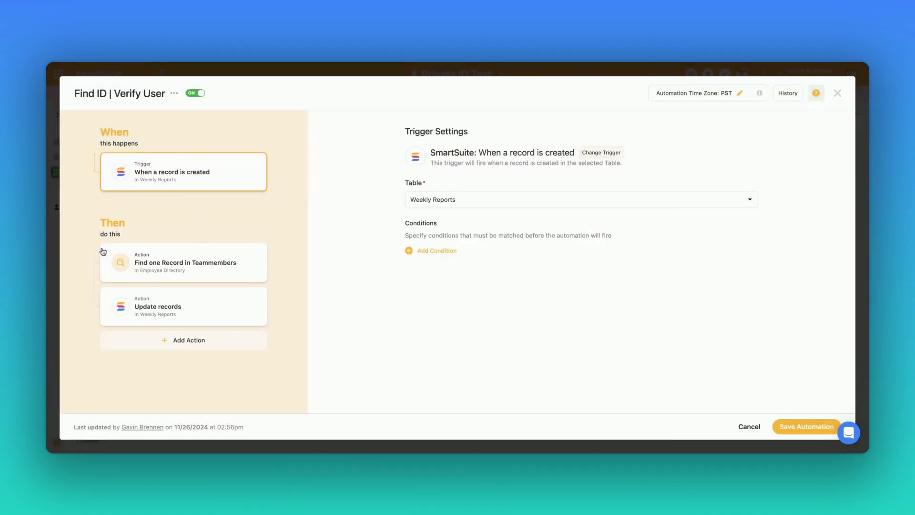
pyautogui.click(121, 252)
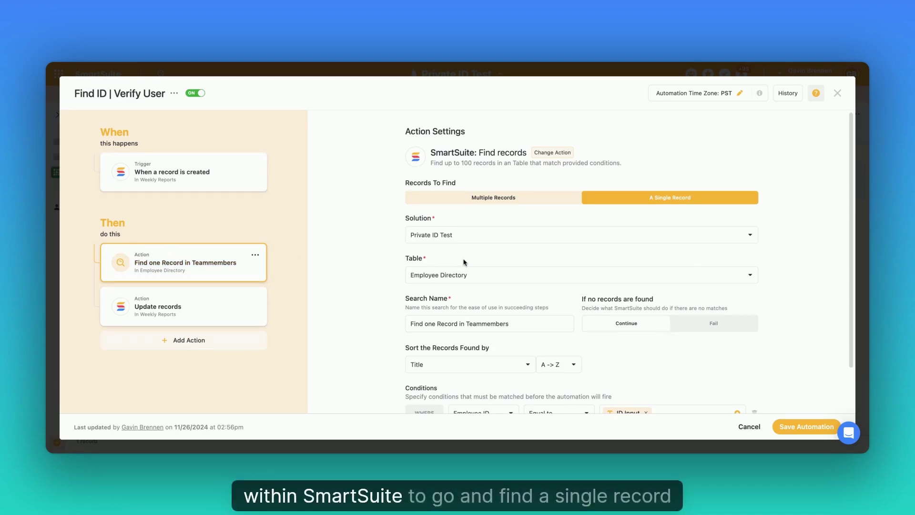
pyautogui.scroll(-1, 466, 262)
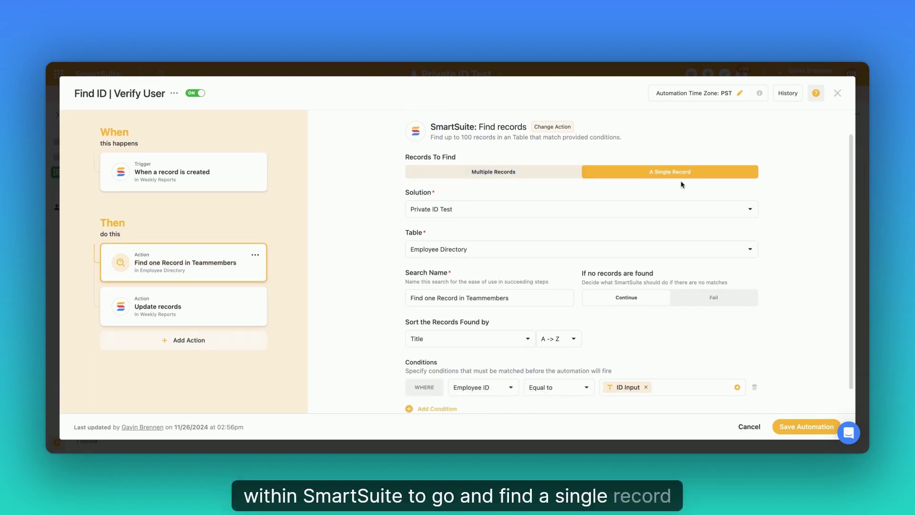
pyautogui.scroll(-1, 681, 184)
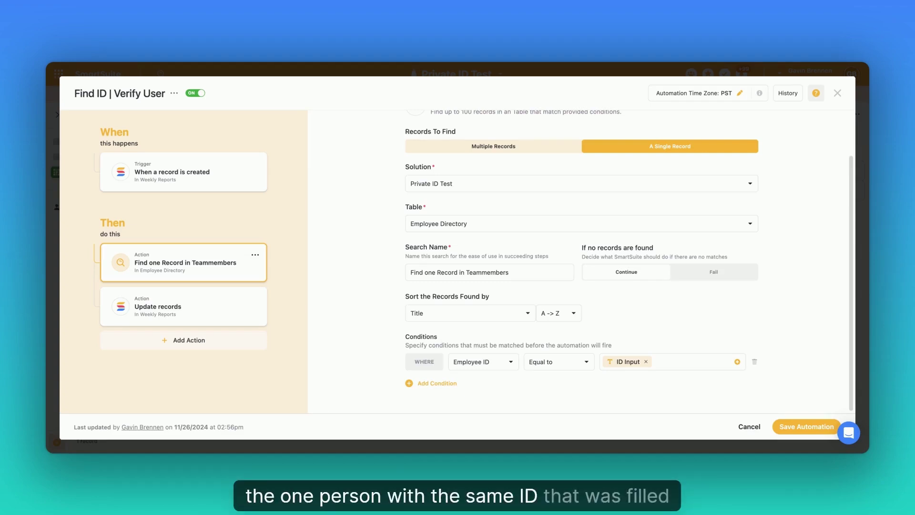
# Replace Verified Submitter's trigger Title with the Title from Find one Record in Teammembers
pyautogui.click(231, 315)
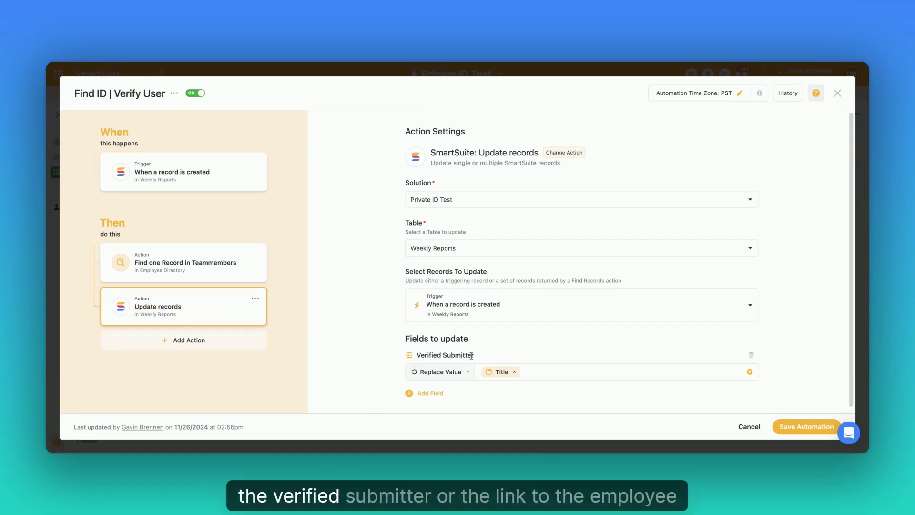
pyautogui.moveTo(452, 355); pyautogui.dragTo(415, 355)
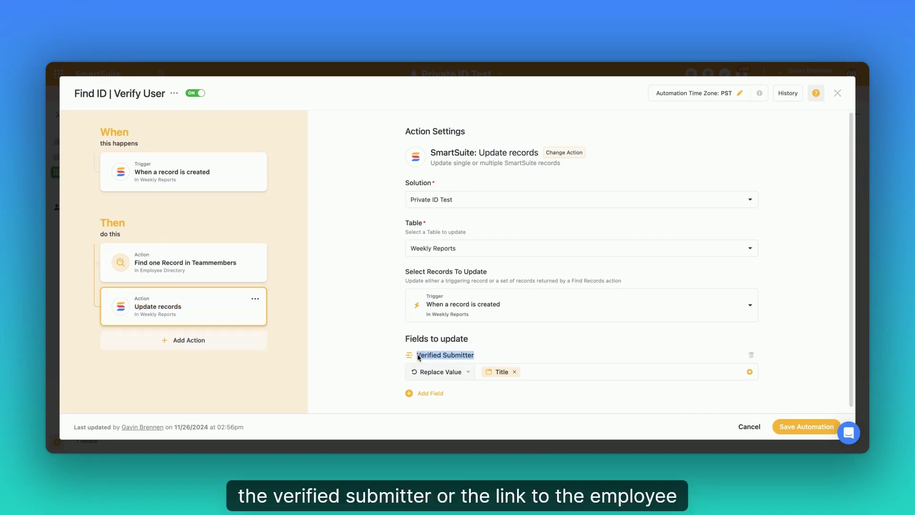
pyautogui.click(506, 351)
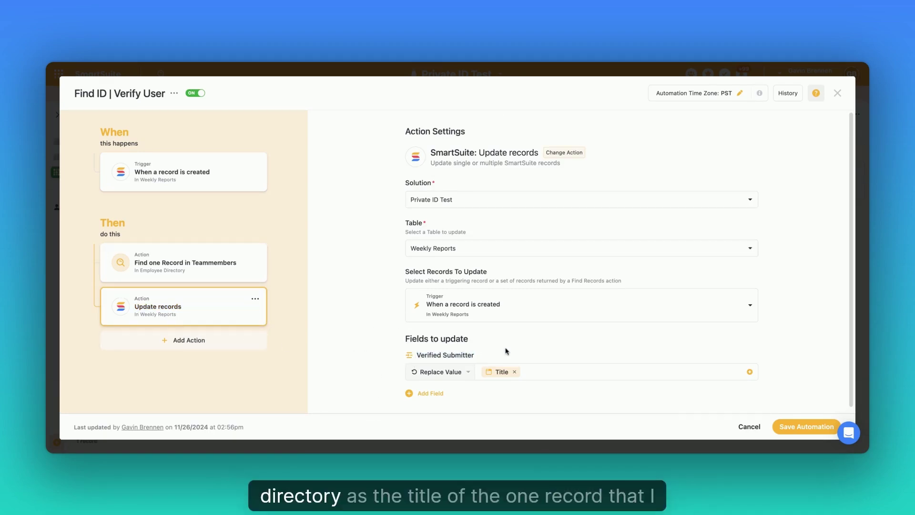
pyautogui.click(516, 372)
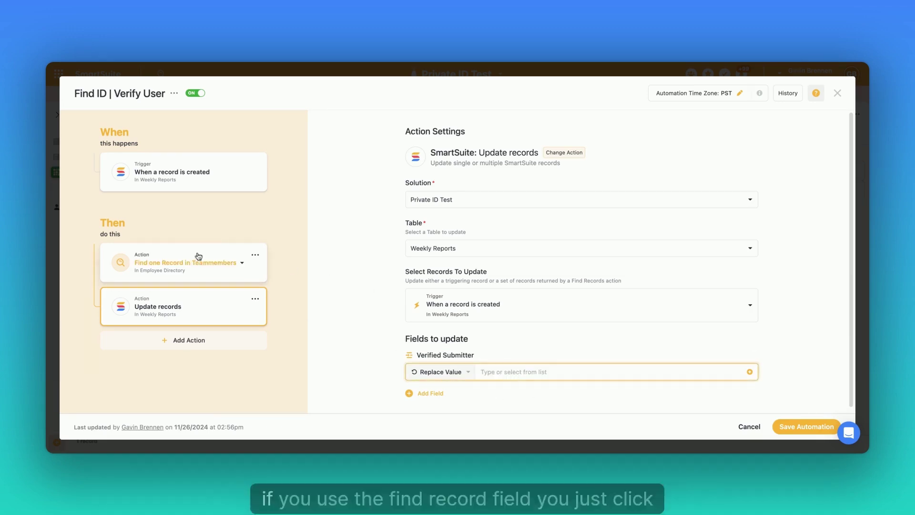
pyautogui.click(750, 373)
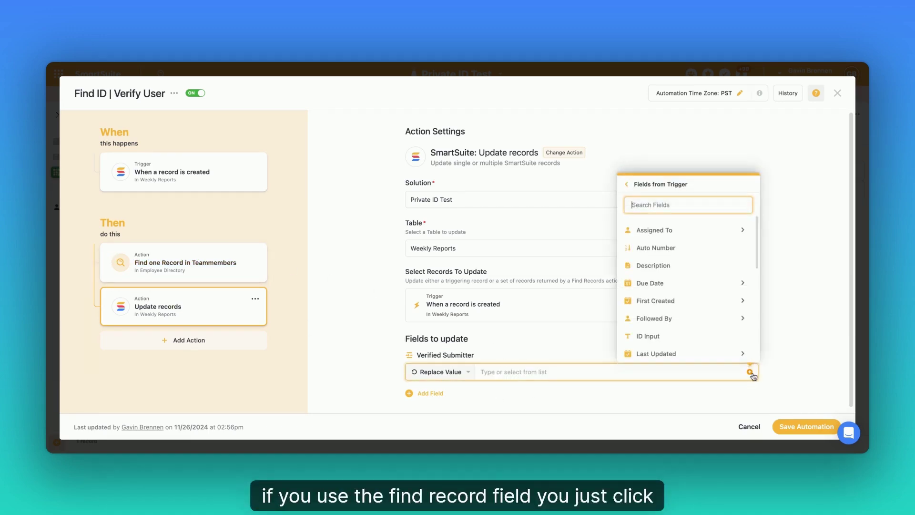
pyautogui.click(628, 184)
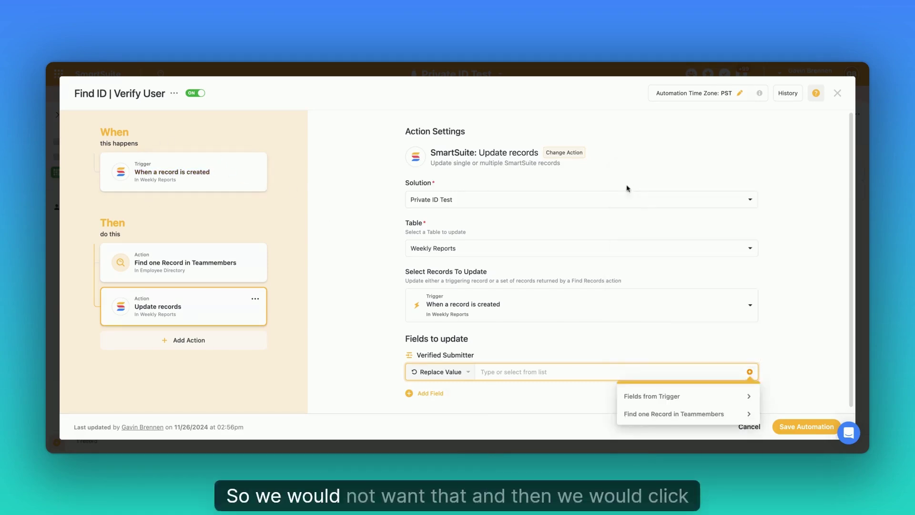
pyautogui.click(656, 415)
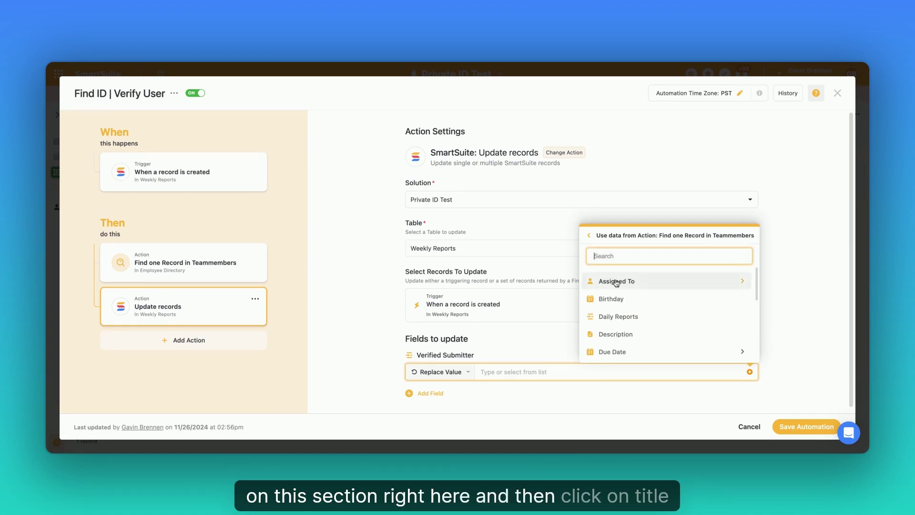
pyautogui.write('titl')
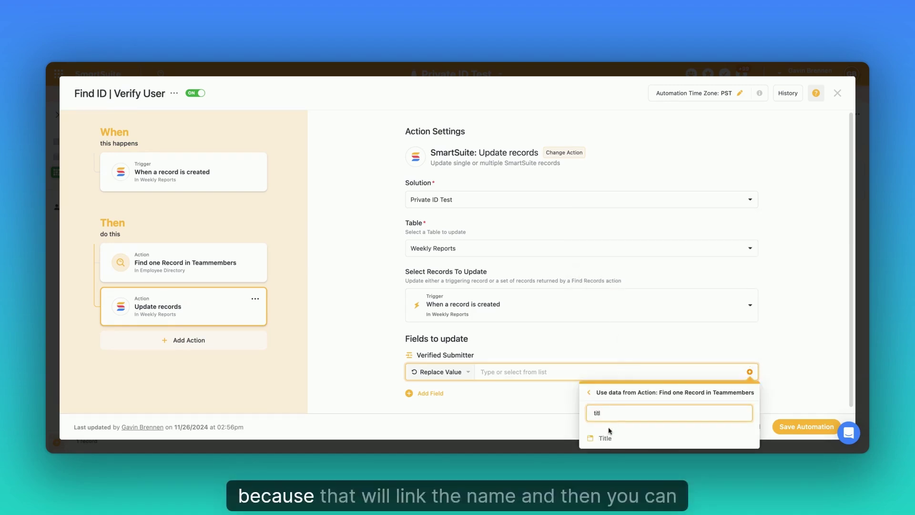
pyautogui.click(608, 436)
# Save the Find ID | Verify User automation and return to the Good Form view
pyautogui.click(791, 423)
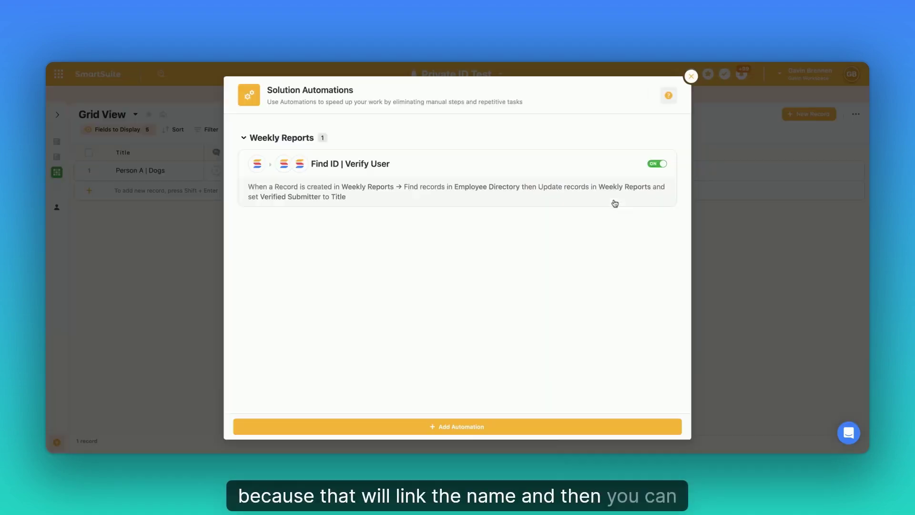
pyautogui.click(692, 76)
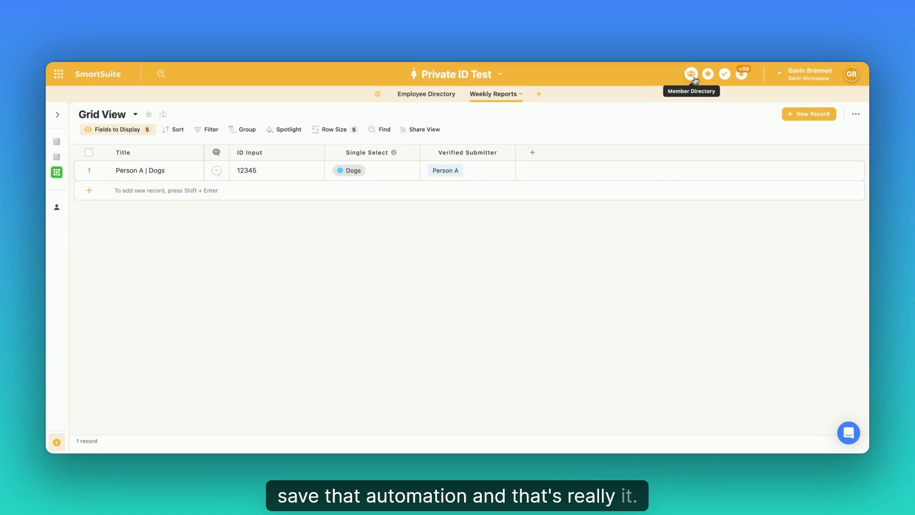
pyautogui.click(58, 143)
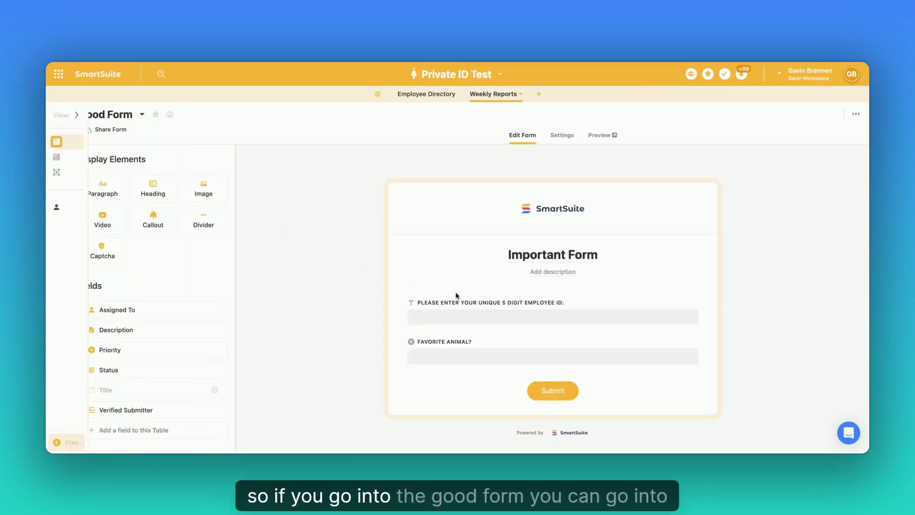
# Submit a test Important Form entry with employee ID 12346 and Cats
pyautogui.click(600, 135)
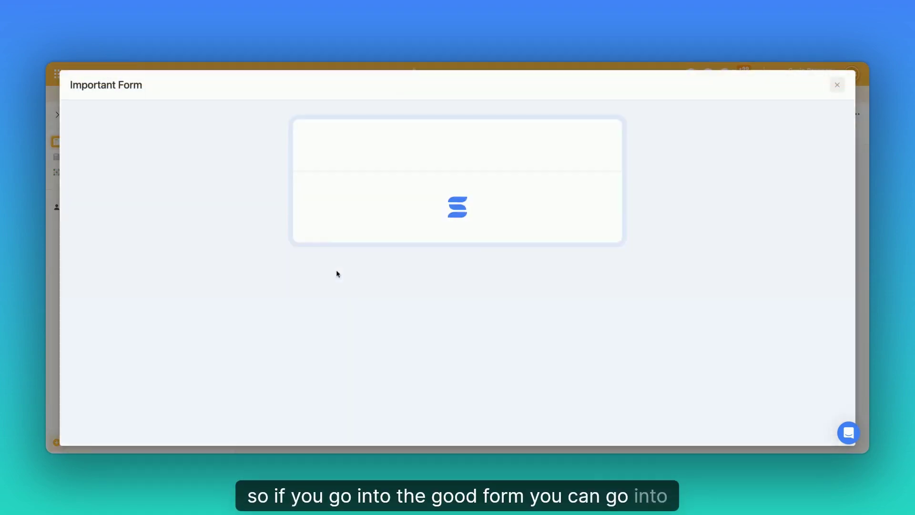
pyautogui.click(353, 241)
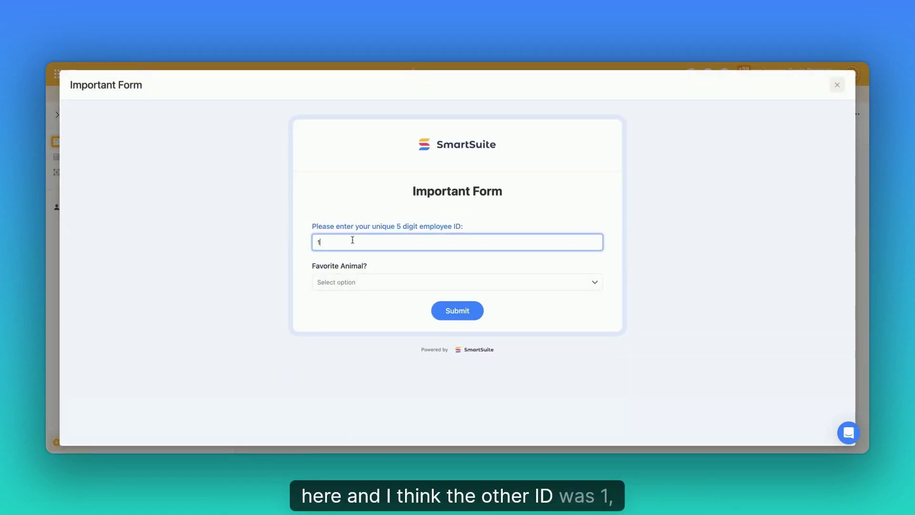
pyautogui.write('12346')
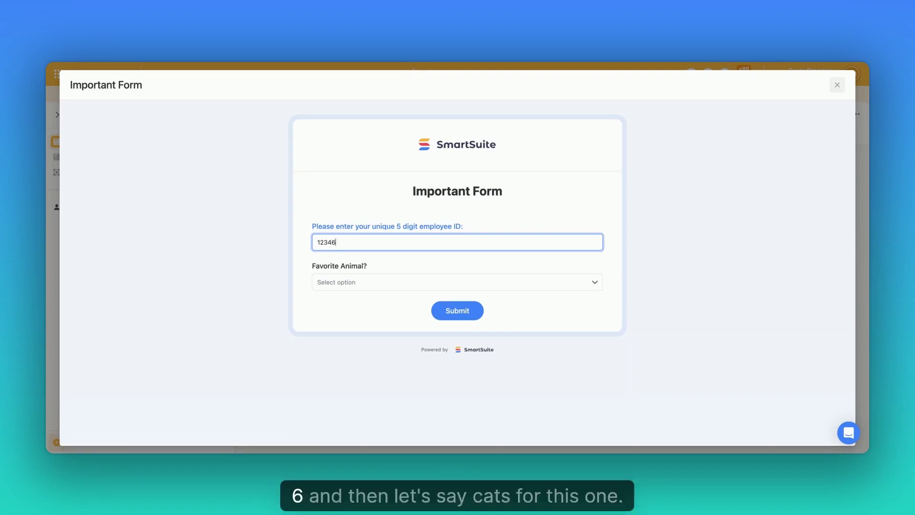
pyautogui.click(370, 287)
pyautogui.click(339, 307)
pyautogui.click(455, 311)
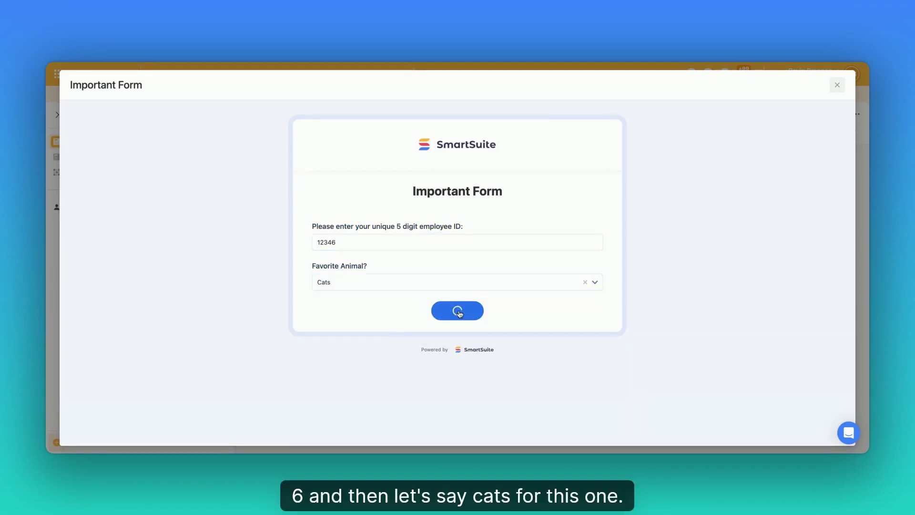
pyautogui.click(835, 86)
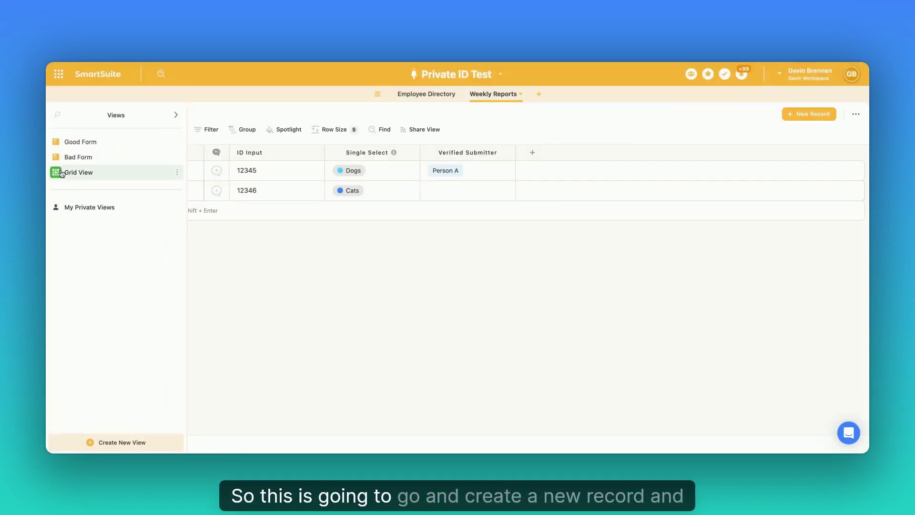